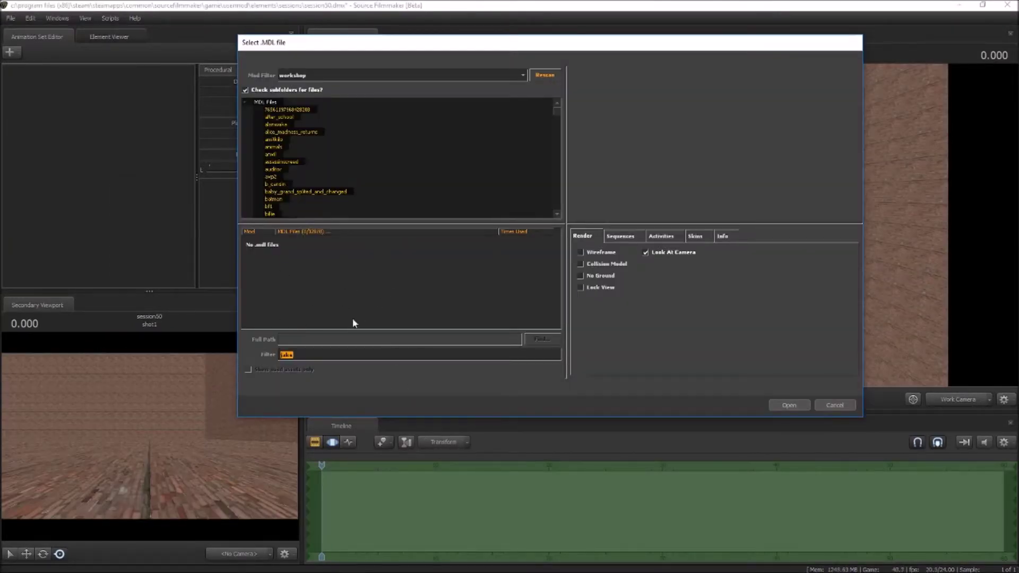
# Load the jake model from the Select .MDL file dialog into the scene as a new animation set
pyautogui.doubleClick(276, 244)
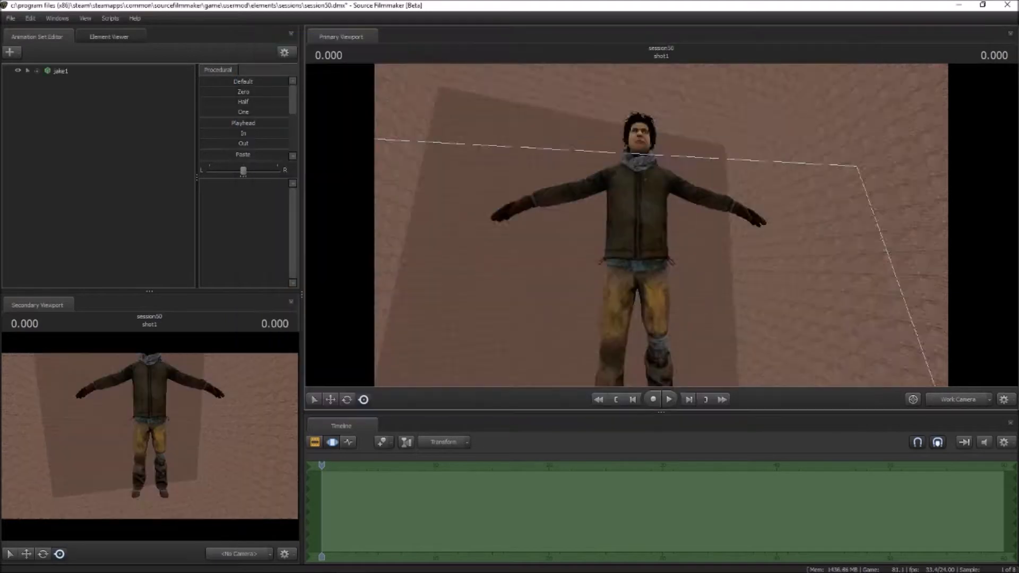
# Lean the upper spine (Spine1) toward the camera and select the left collarbone for posing
pyautogui.click(626, 183)
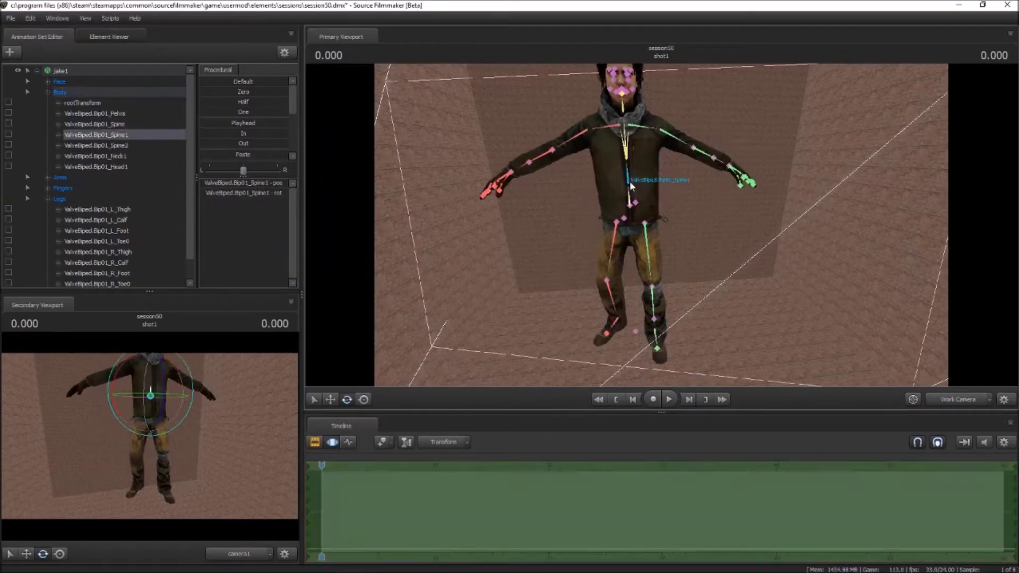
pyautogui.moveTo(624, 183); pyautogui.dragTo(616, 184)
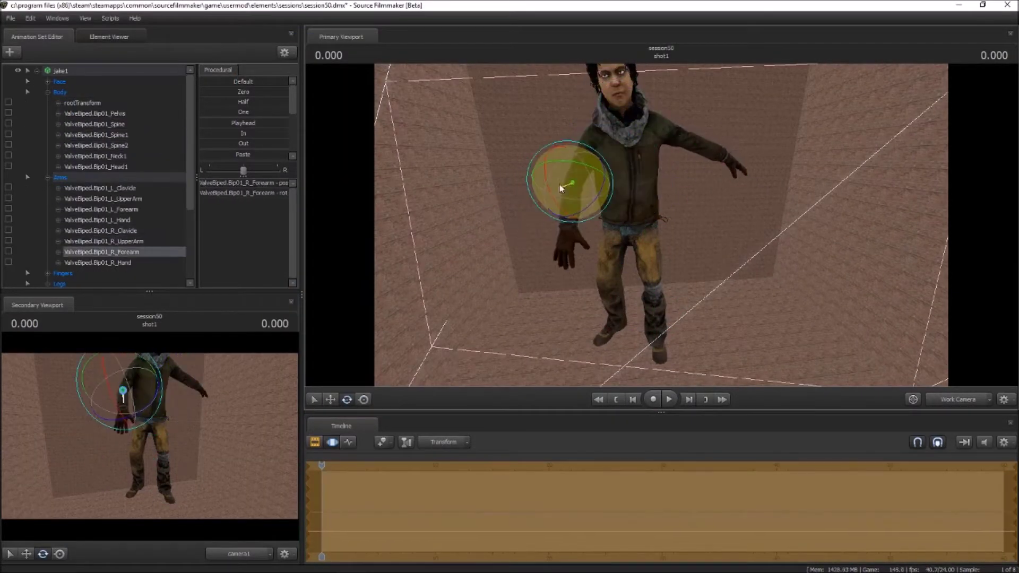
pyautogui.click(655, 136)
pyautogui.scroll(-3, 739, 220)
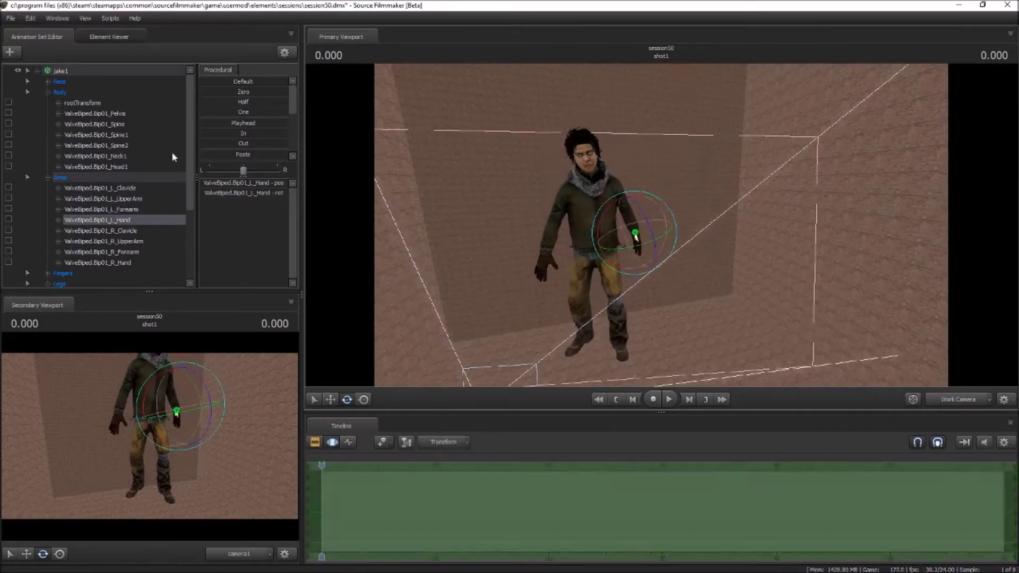
# Add camera1 to the scene and select the right and left upper arm bones
pyautogui.doubleClick(318, 167)
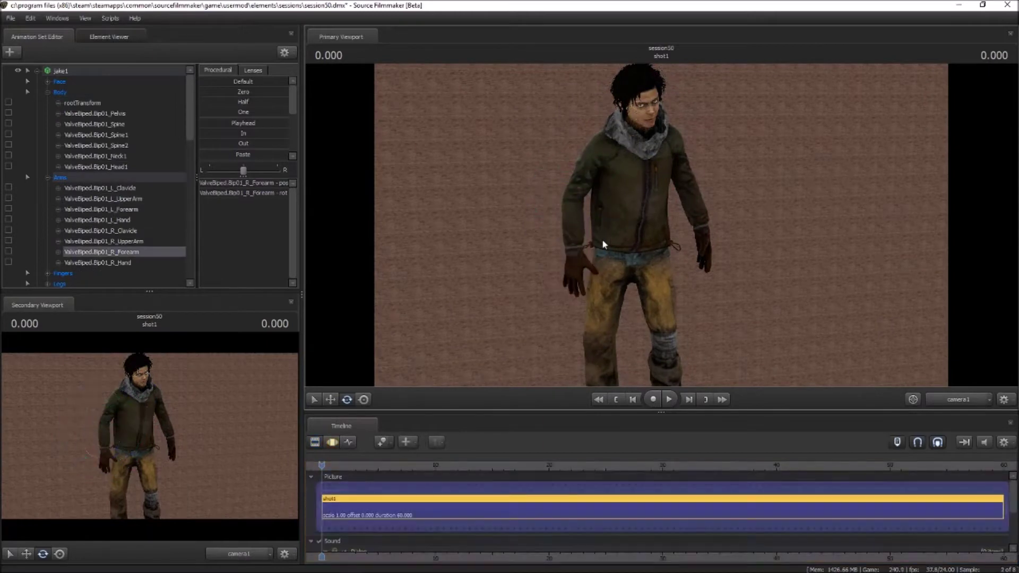
pyautogui.click(611, 162)
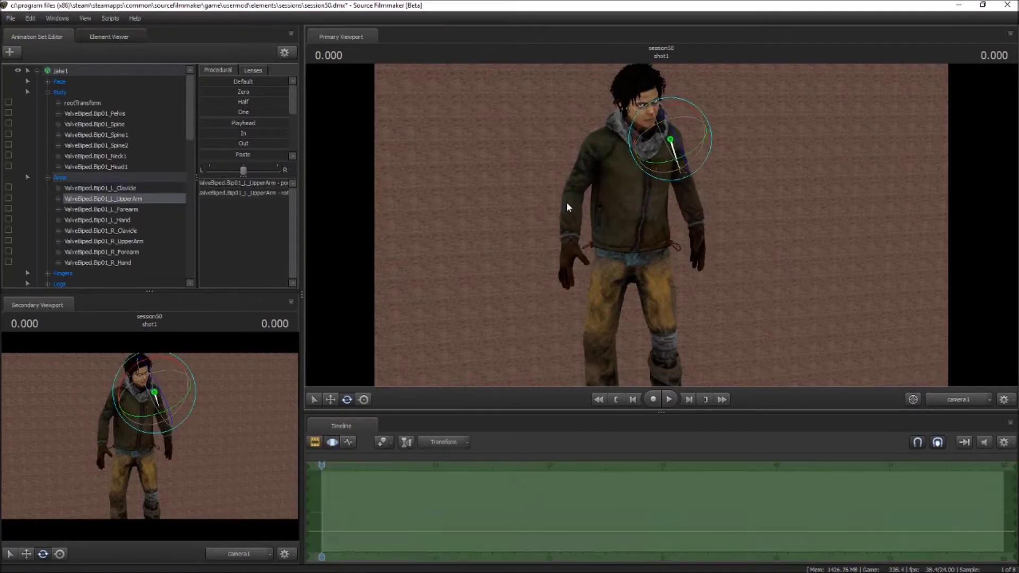
pyautogui.click(690, 219)
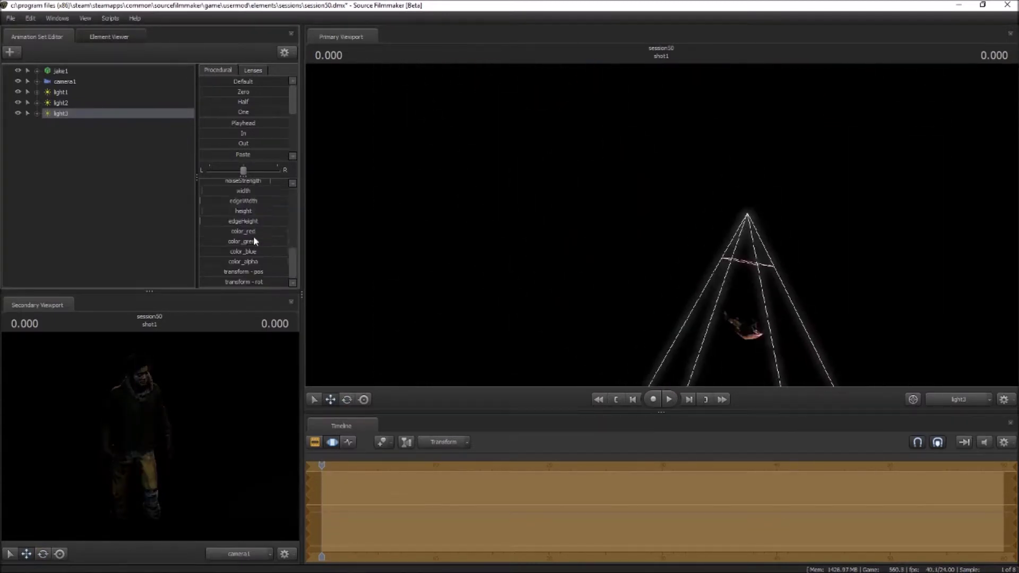
# Check the camera1 and light3 views, swinging light3 to a new angle on the character
pyautogui.scroll(-2, 252, 240)
pyautogui.press('F2')
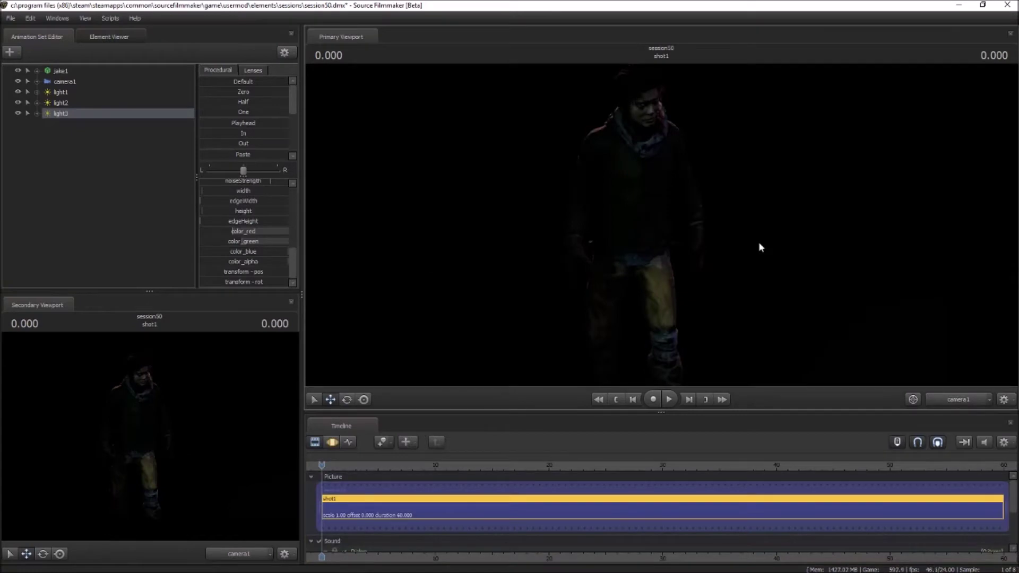
pyautogui.press('F3')
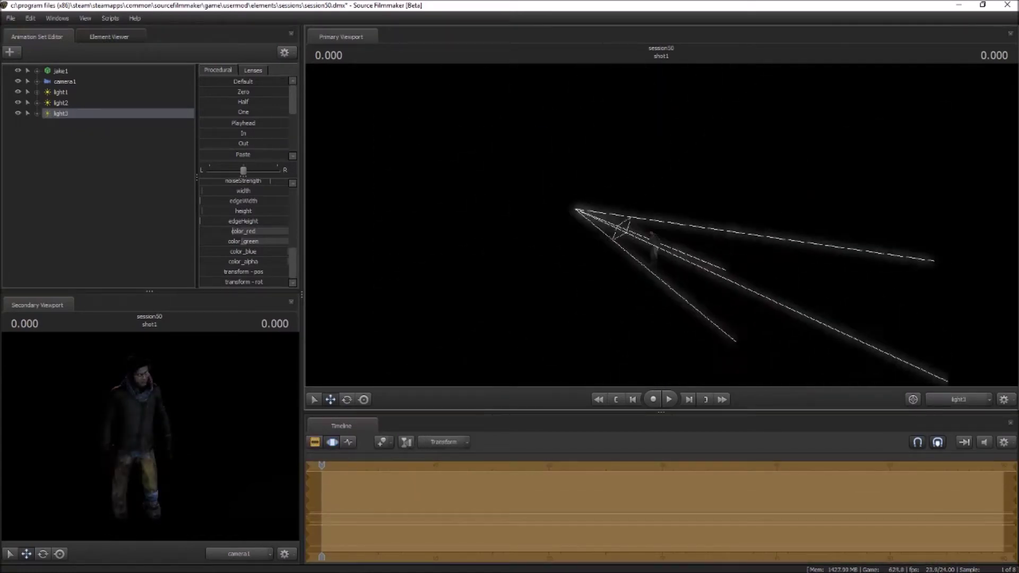
pyautogui.moveTo(496, 170); pyautogui.dragTo(525, 223)
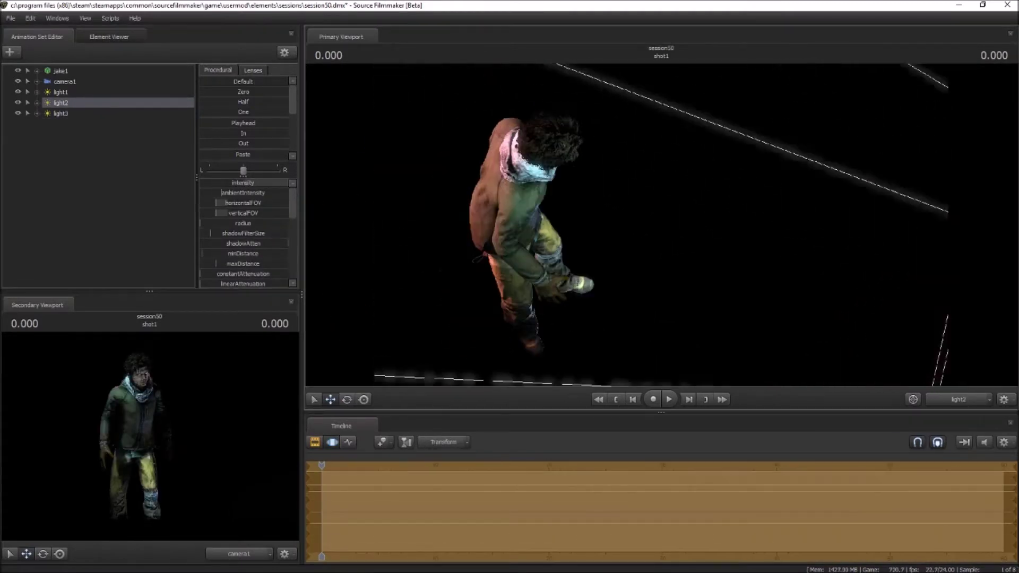
pyautogui.click(60, 113)
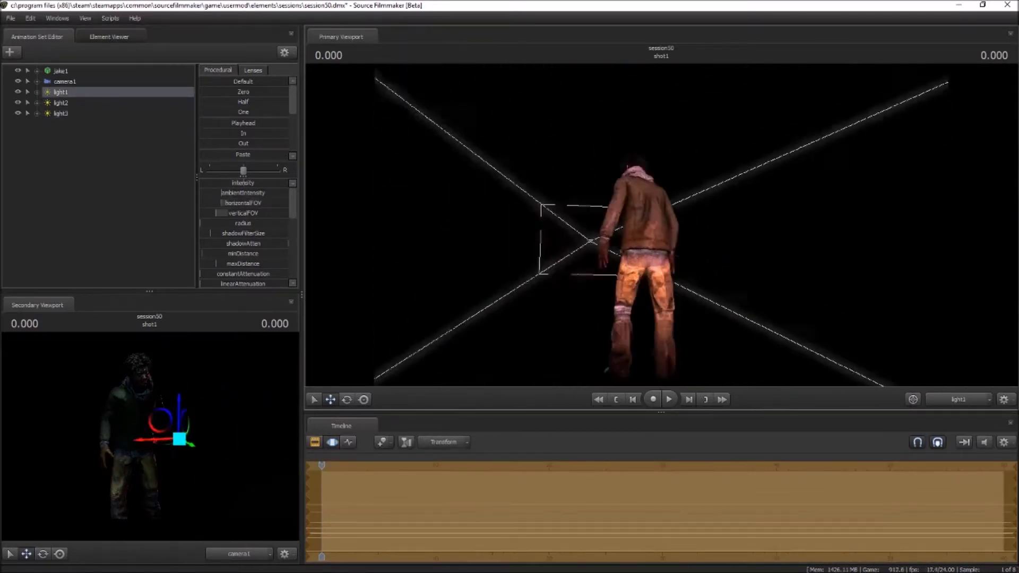
# Hide light3 and re-aim light2 onto the character's front
pyautogui.click(74, 101)
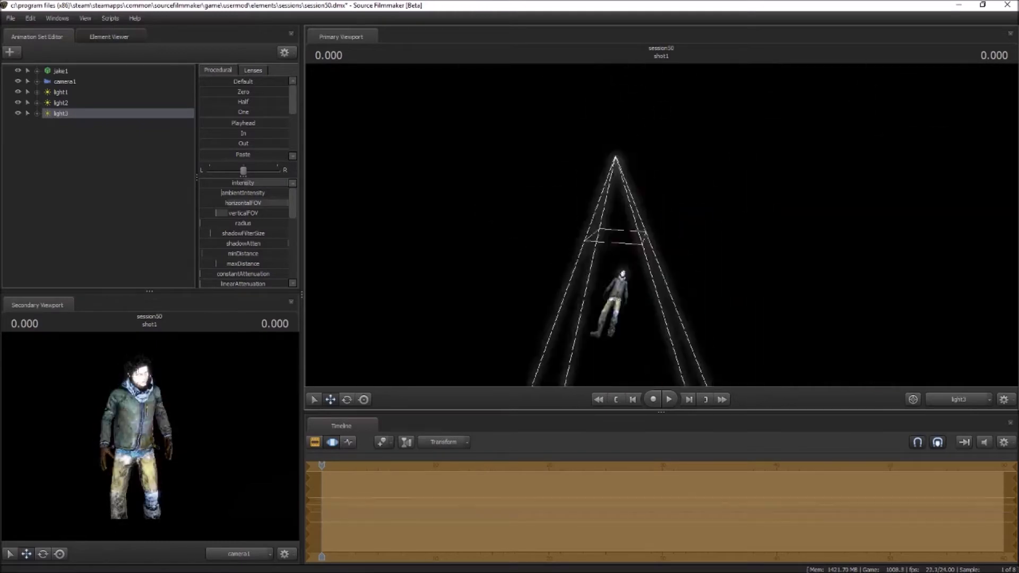
pyautogui.click(18, 113)
pyautogui.click(61, 102)
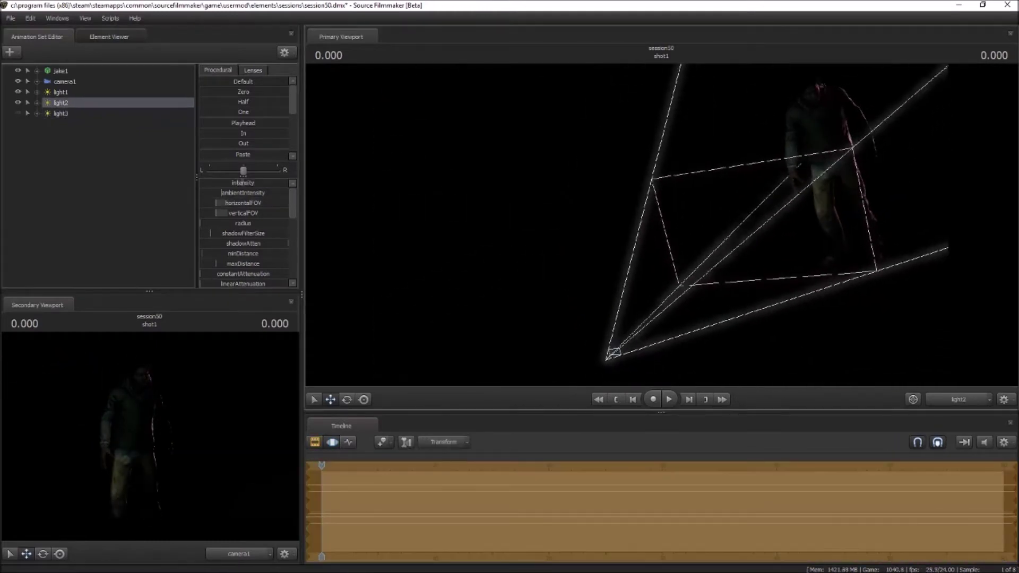
pyautogui.moveTo(455, 221); pyautogui.dragTo(21, 116)
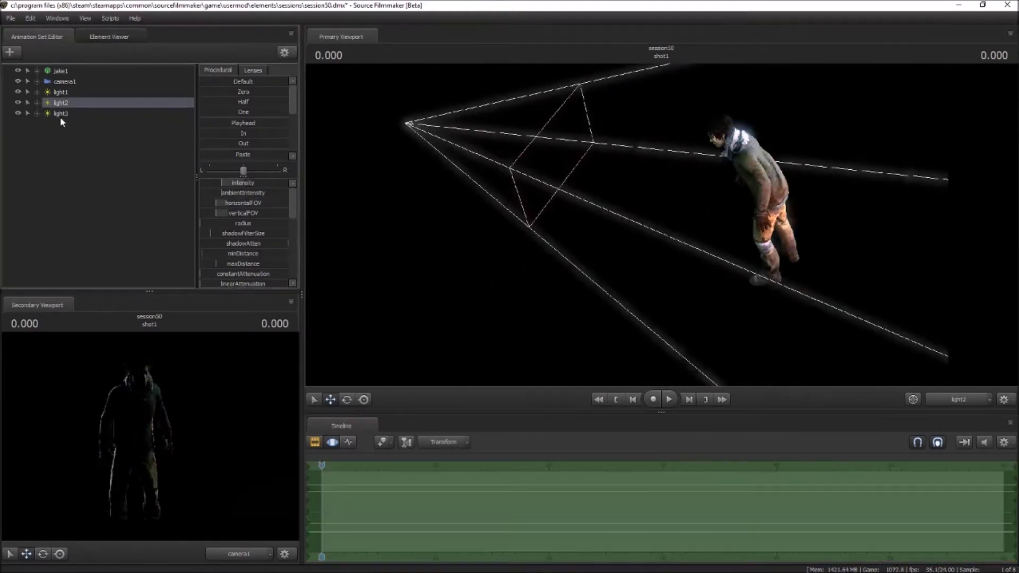
# Show light3 again, orbit to inspect its beam from the side, then reselect light2
pyautogui.click(17, 113)
pyautogui.moveTo(661, 223); pyautogui.dragTo(584, 202)
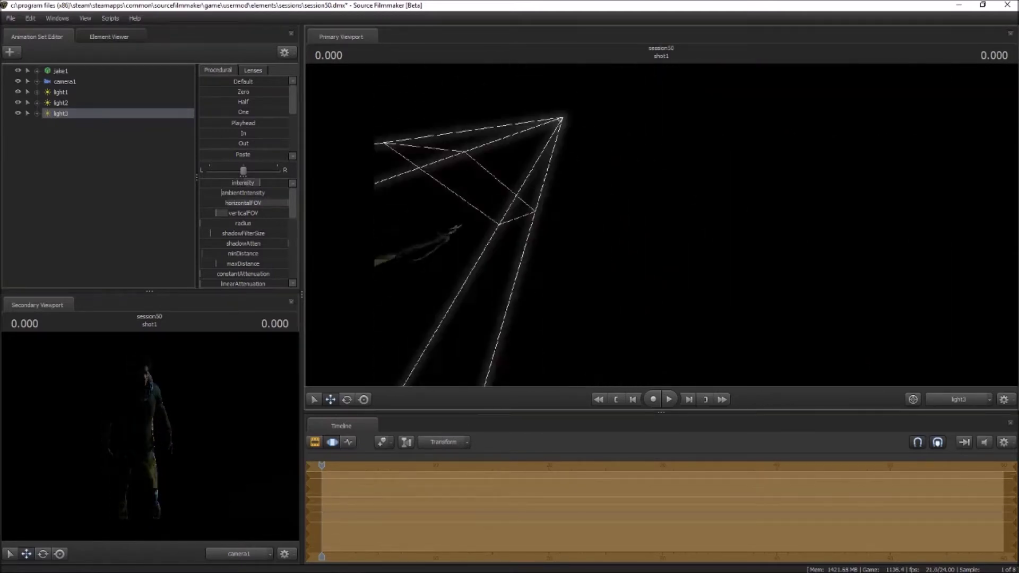
pyautogui.moveTo(660, 223)
pyautogui.mouseDown()
pyautogui.moveTo(584, 201)
pyautogui.moveTo(214, 177)
pyautogui.mouseUp()
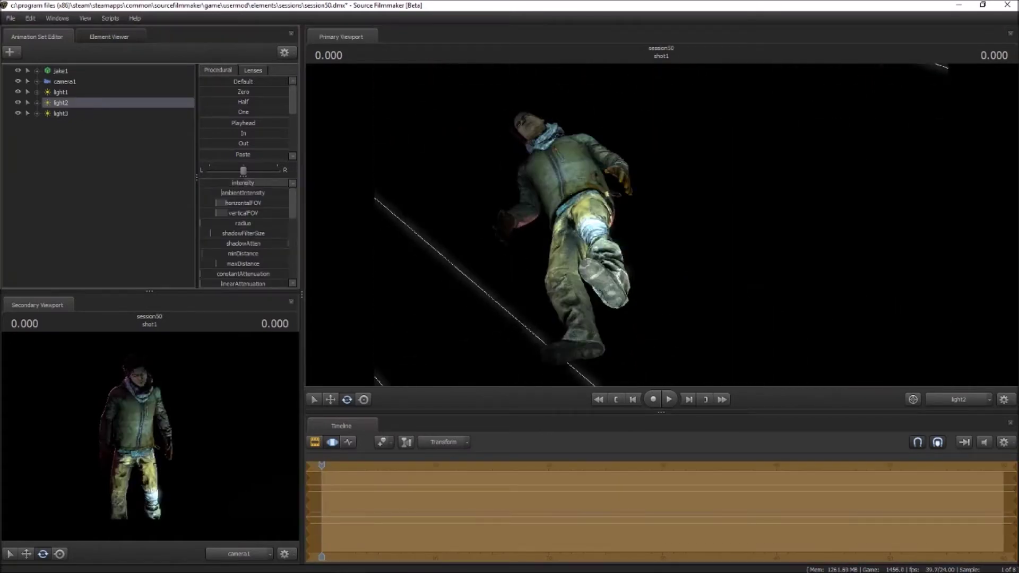
pyautogui.click(61, 103)
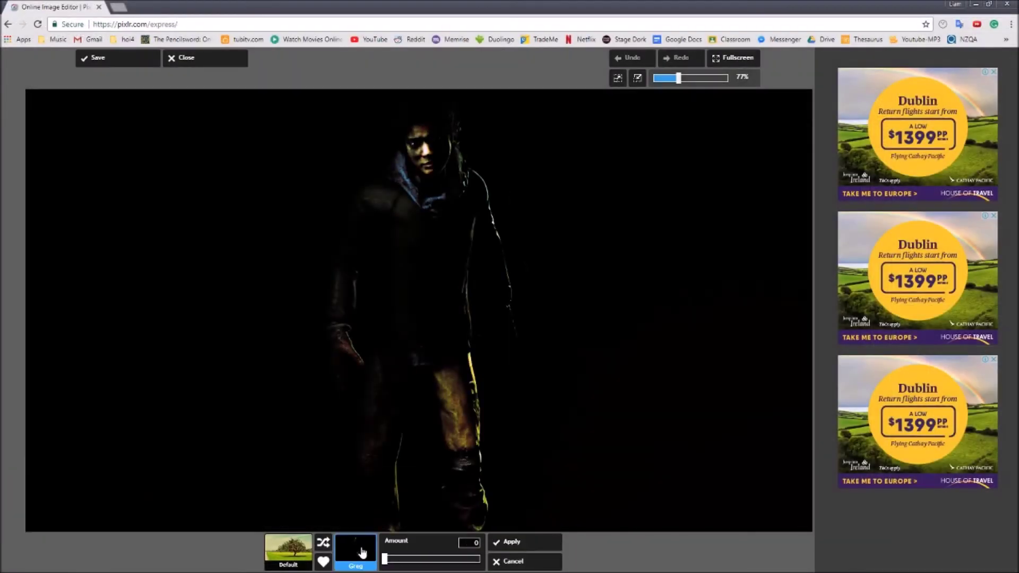
# Preview several Pixlr Express filters, including the Vintage set, adjusting the Amount slider, and end on Wave
pyautogui.click(675, 499)
pyautogui.moveTo(480, 558); pyautogui.dragTo(392, 558)
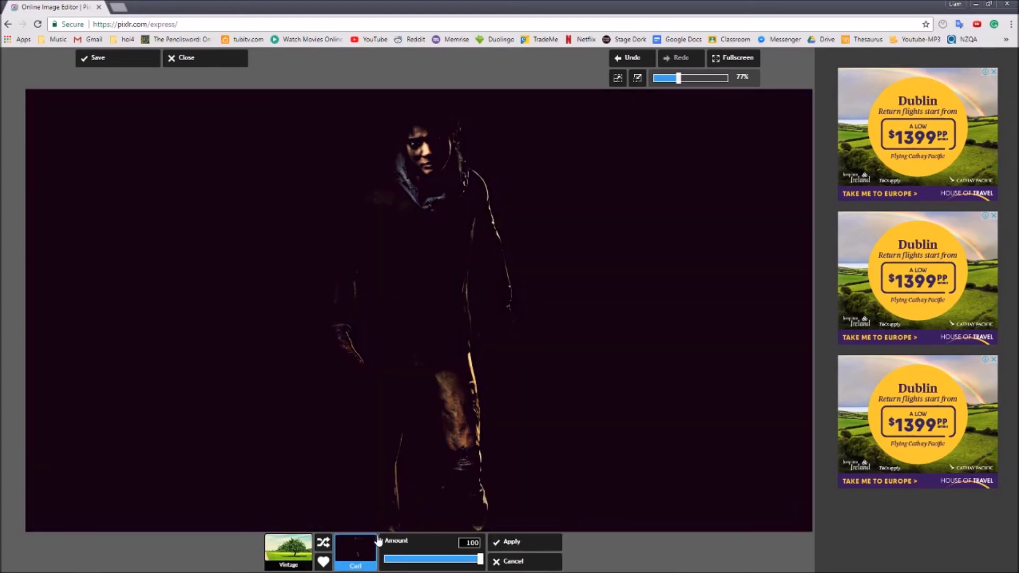
pyautogui.click(523, 491)
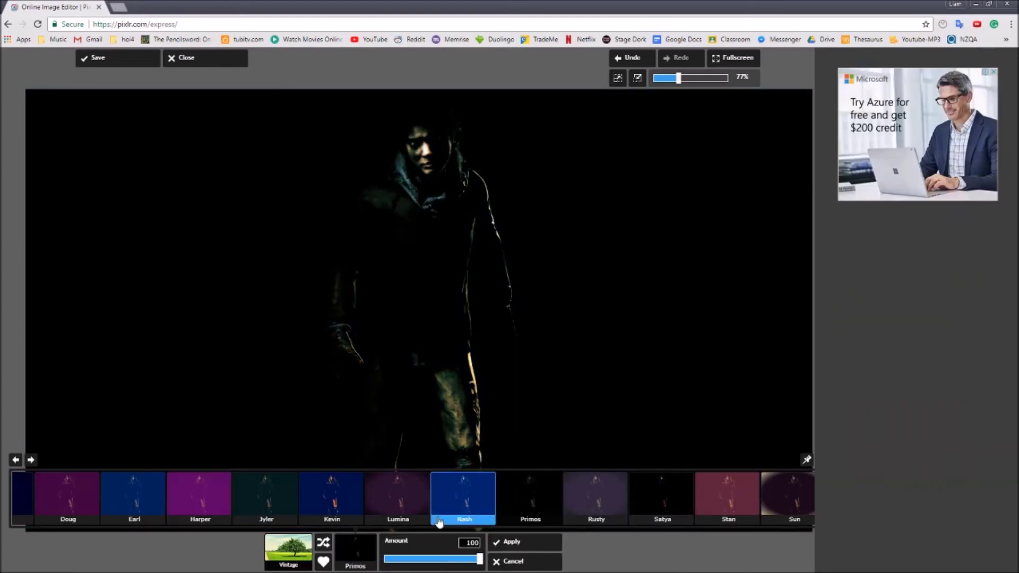
pyautogui.click(511, 541)
pyautogui.click(355, 497)
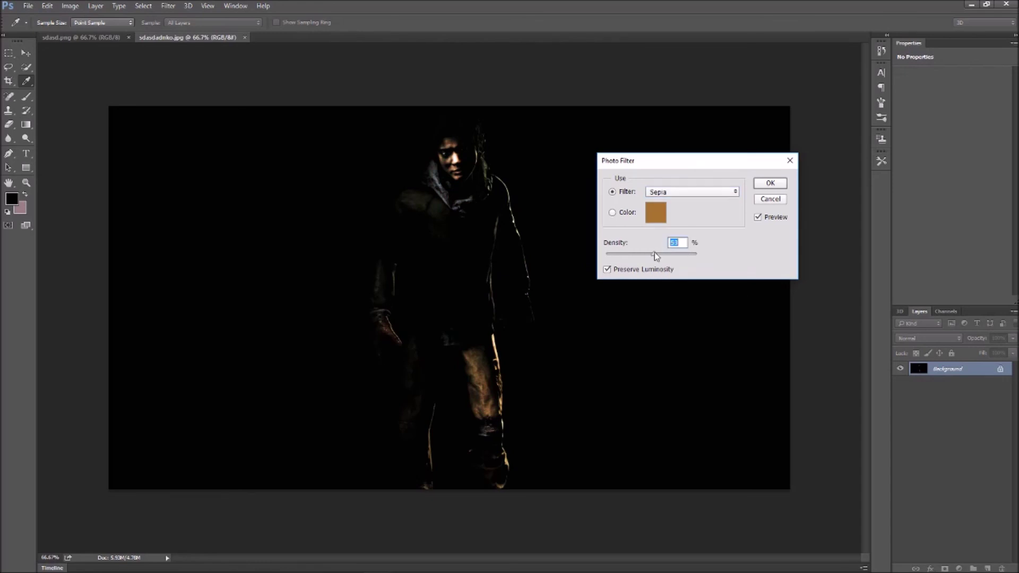
# Apply the Sepia photo filter and switch to the Lasso selection tool
pyautogui.press('Return')
pyautogui.press('l')
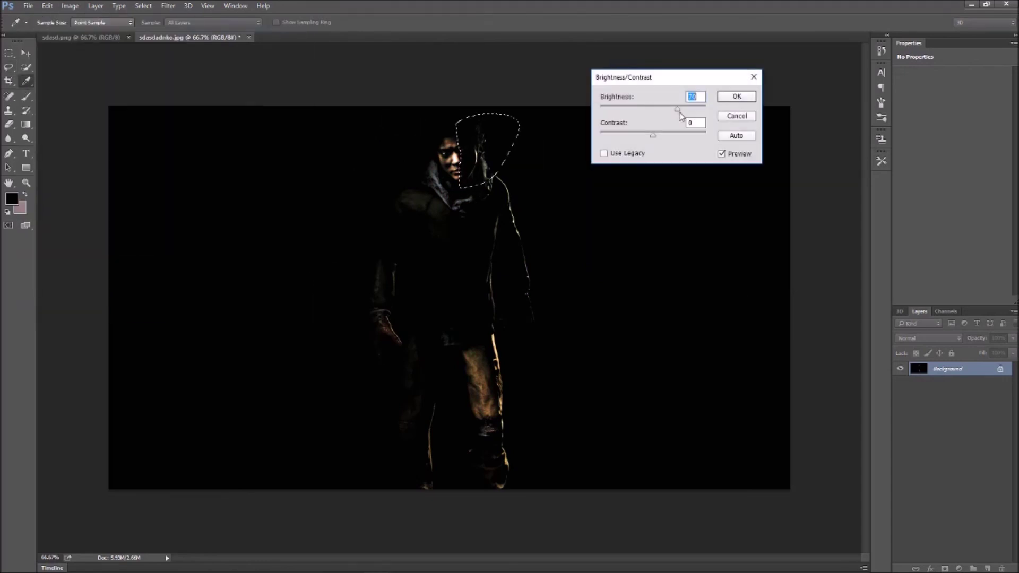